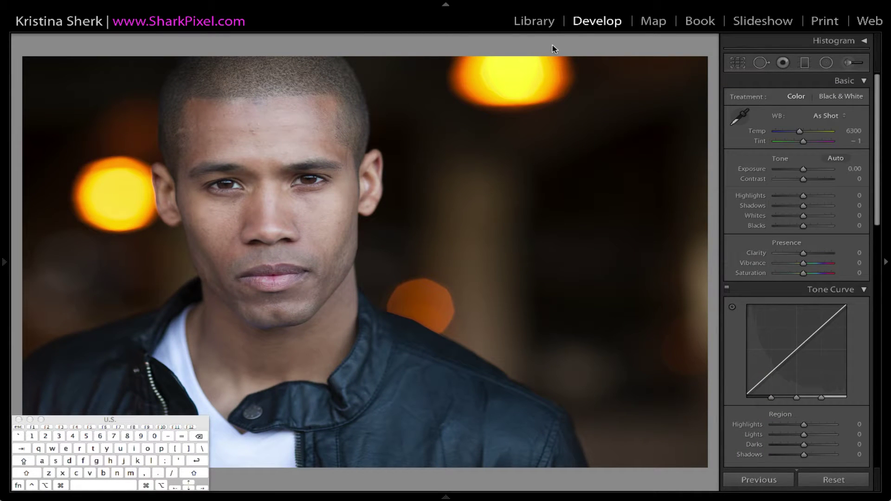
Heal the blemishes in the middle of the forehead with a size 18 Spot Removal brush, sampling clear skin above and to their right.
key(super+equal)
key(super+equal)
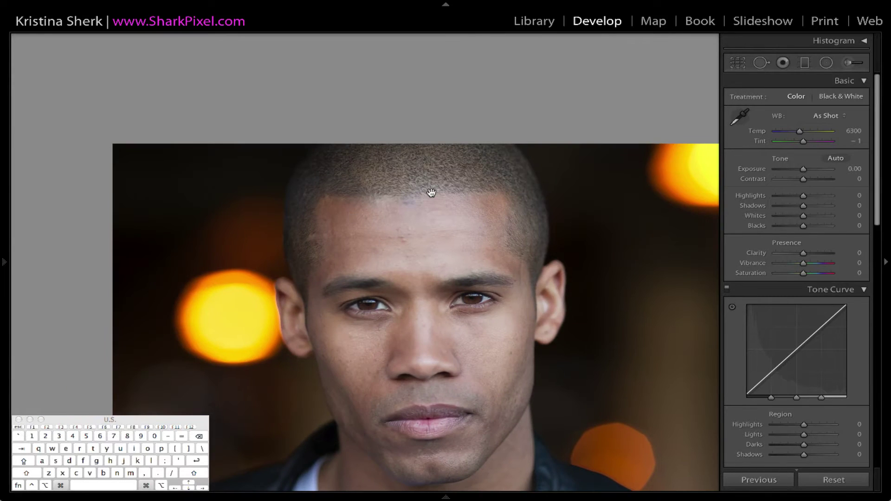
key(super+equal)
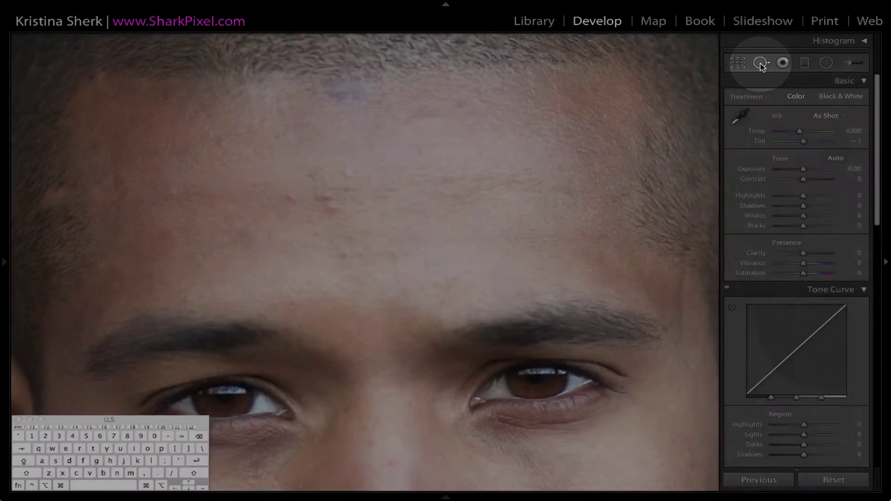
click(760, 63)
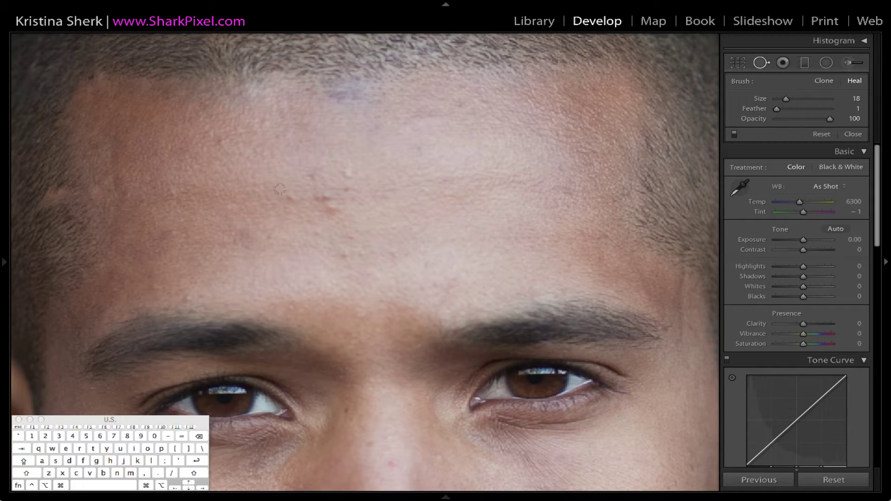
mouse_move(280, 197)
mouse_down()
mouse_move(331, 197)
mouse_move(316, 197)
mouse_move(327, 196)
mouse_move(335, 211)
mouse_move(316, 176)
mouse_move(318, 189)
mouse_move(359, 193)
mouse_move(344, 191)
mouse_move(351, 169)
mouse_up()
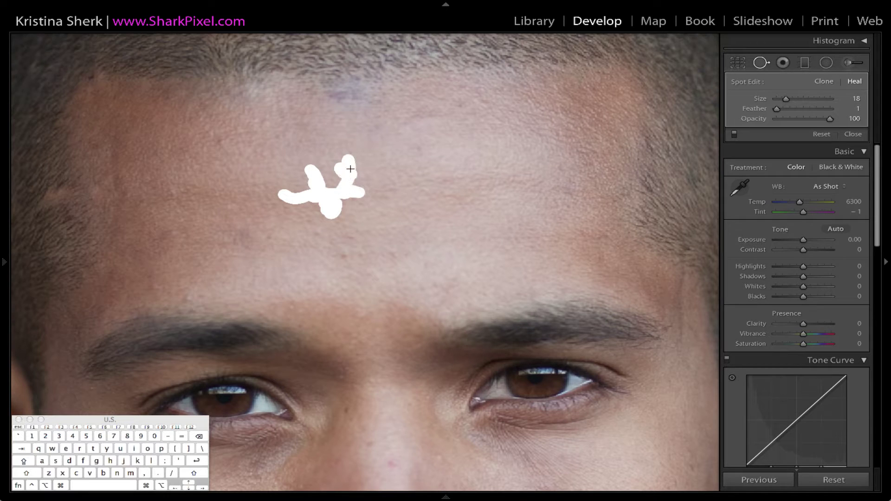
mouse_move(331, 214)
mouse_down()
mouse_move(351, 237)
mouse_move(316, 232)
mouse_move(343, 256)
mouse_up()
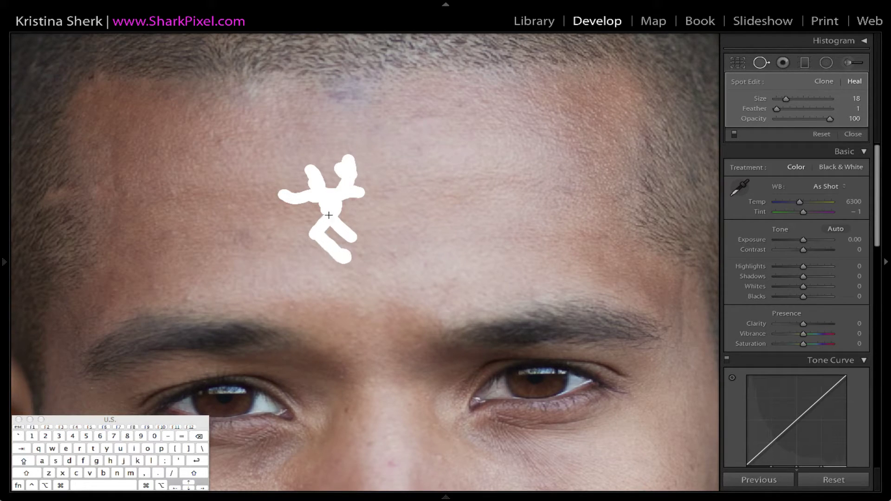
drag(313, 172, 342, 161)
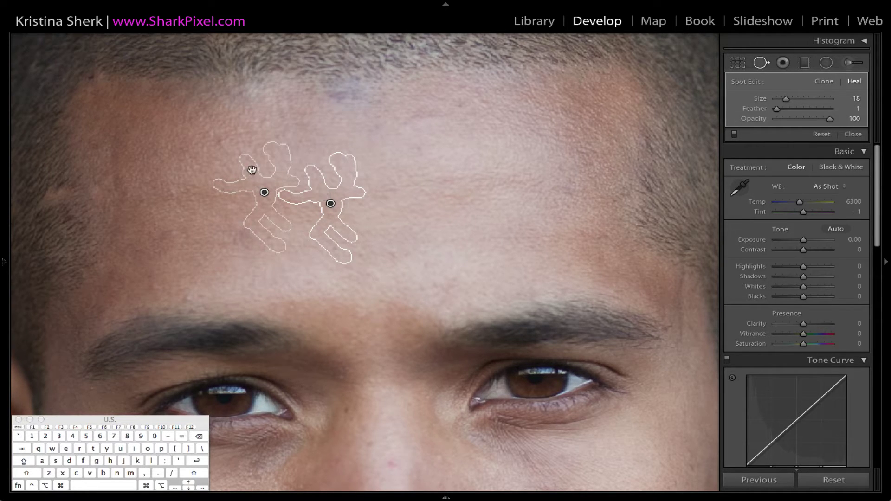
mouse_move(251, 170)
mouse_down()
mouse_move(257, 185)
mouse_move(305, 207)
mouse_move(381, 204)
mouse_move(400, 181)
mouse_move(391, 154)
mouse_move(370, 136)
mouse_up()
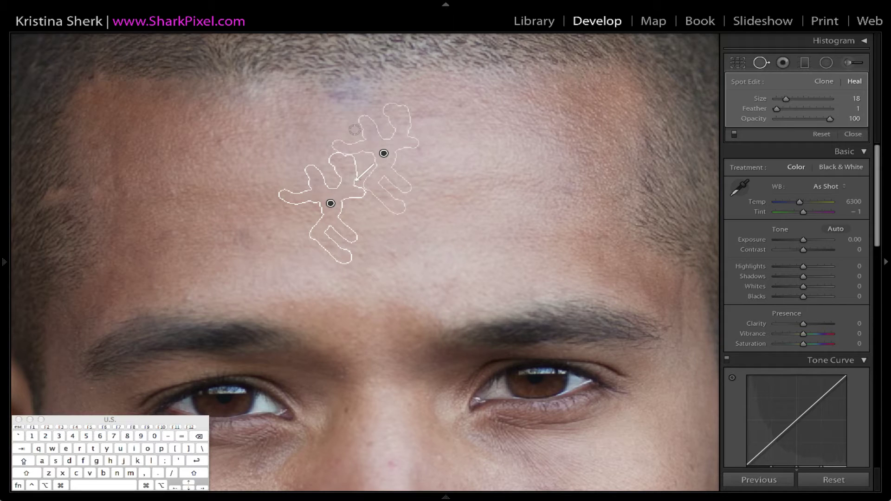
key(Return)
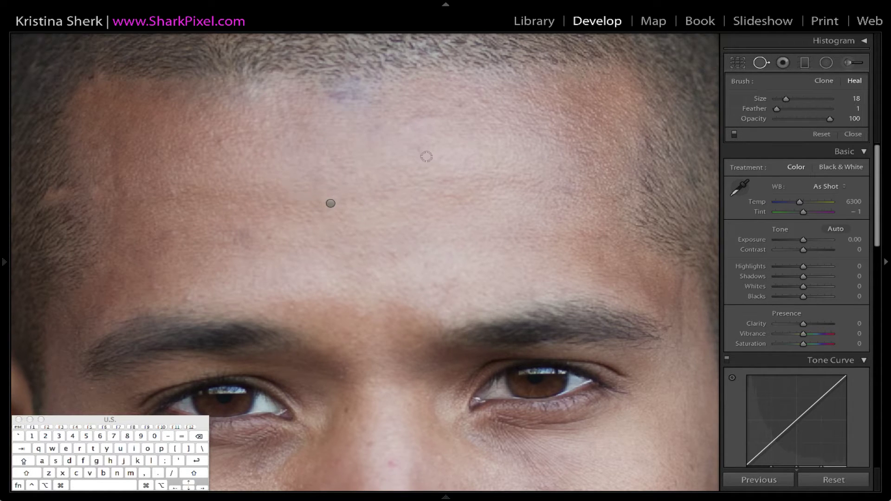
Heal the blemishes right of the forehead's centre and those near the right hairline.
mouse_move(426, 157)
mouse_down()
mouse_move(420, 148)
mouse_move(381, 195)
mouse_move(432, 175)
mouse_move(463, 198)
mouse_up()
drag(443, 250, 483, 177)
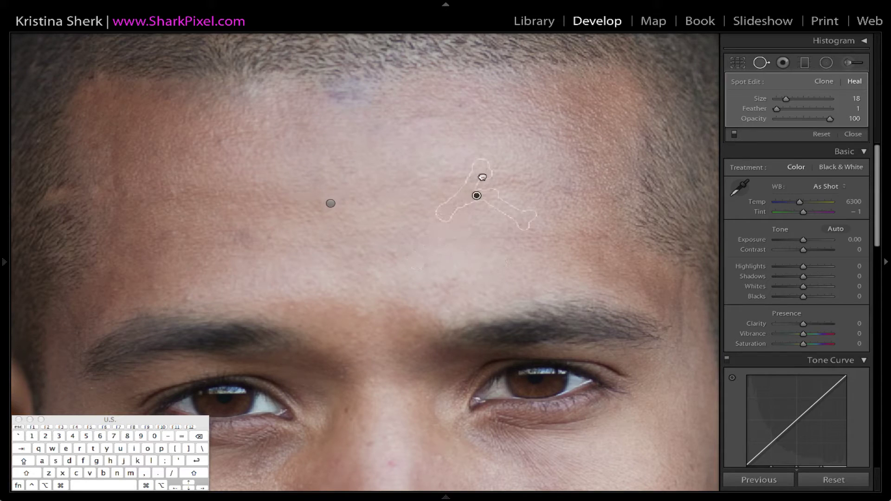
mouse_move(555, 191)
mouse_down()
mouse_move(595, 163)
mouse_move(584, 144)
mouse_move(587, 158)
mouse_up()
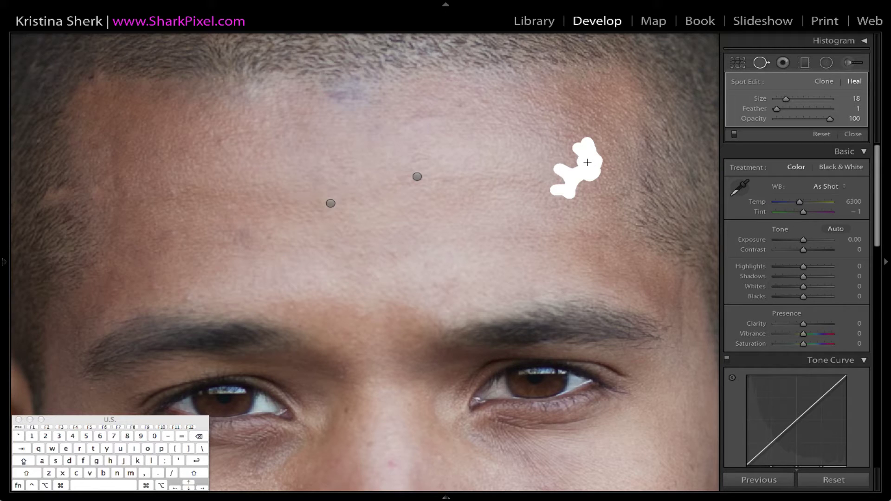
drag(586, 164, 587, 166)
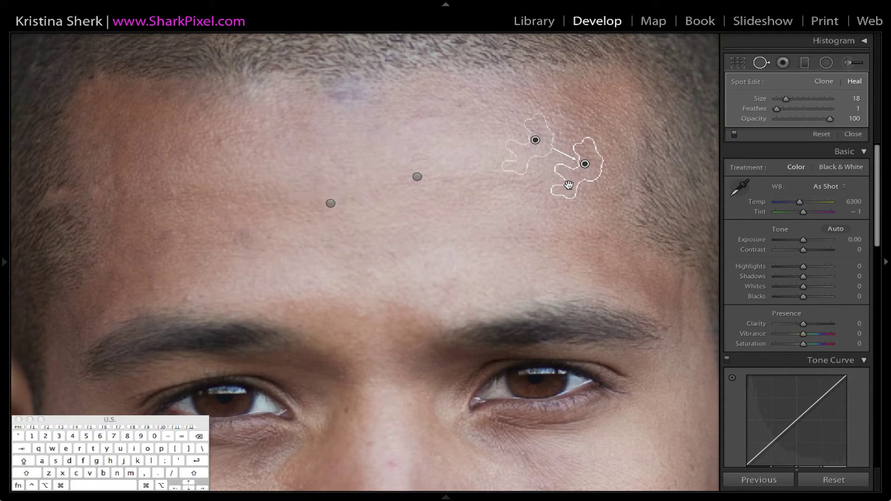
Cycle through alternative sample sources for the heal stroke near the right hairline and accept one.
key(slash)
key(slash)
key(slash)
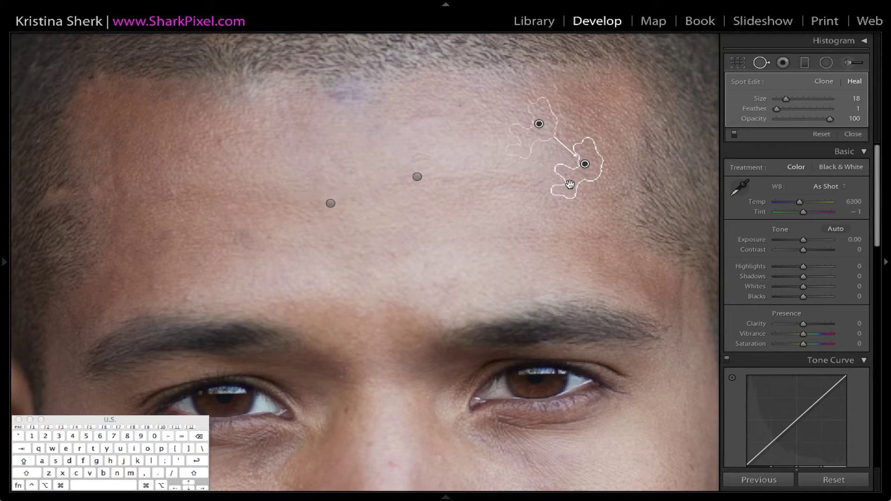
key(slash)
key(slash)
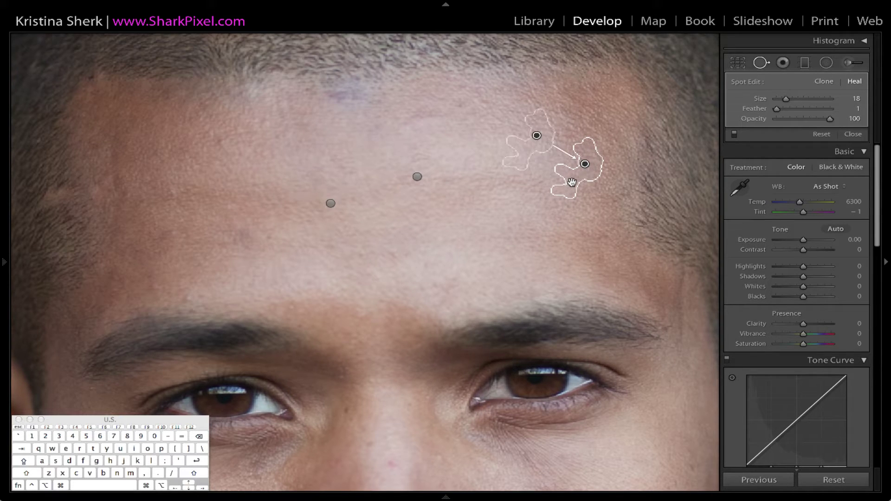
key(slash)
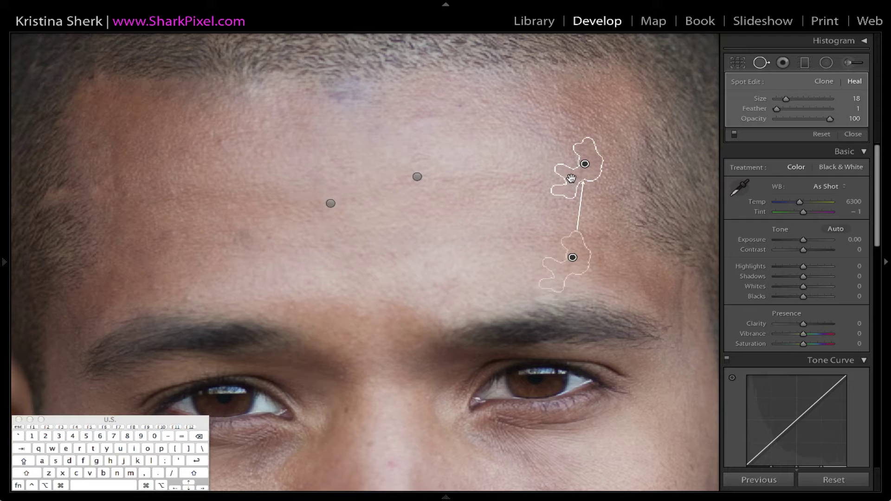
key(slash)
key(Return)
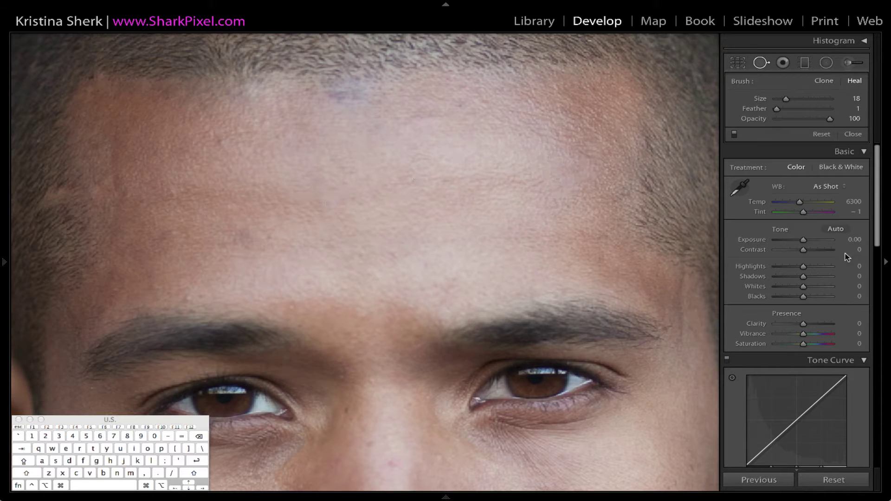
Heal the blemishes across the left half of the forehead and just above the left eyebrow.
mouse_move(239, 224)
mouse_down()
mouse_move(246, 245)
mouse_move(268, 234)
mouse_move(220, 232)
mouse_up()
drag(218, 144, 222, 199)
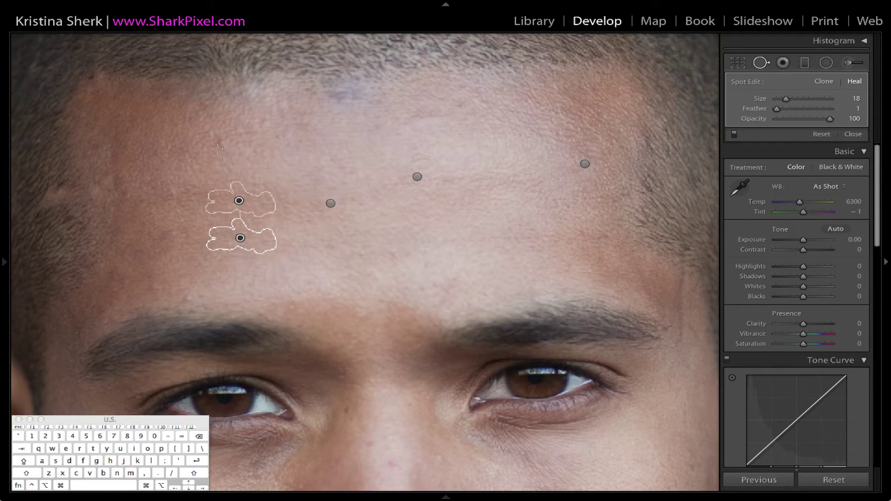
drag(215, 136, 254, 163)
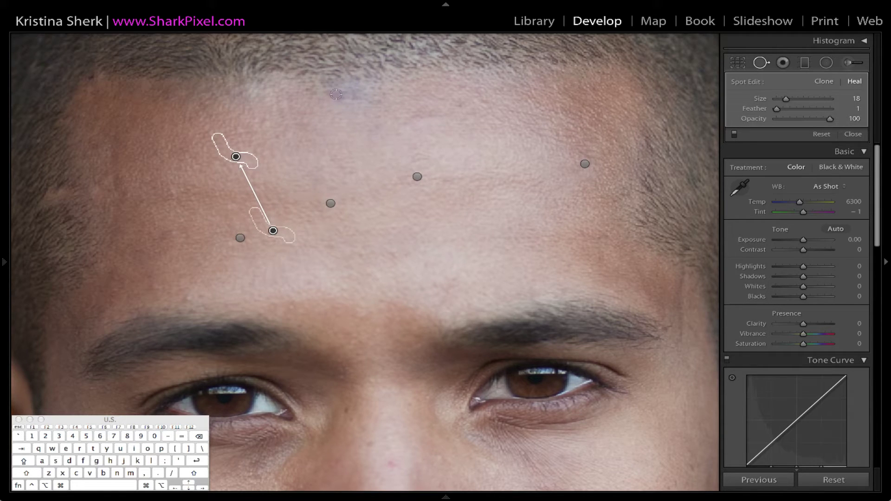
click(194, 296)
drag(145, 282, 176, 296)
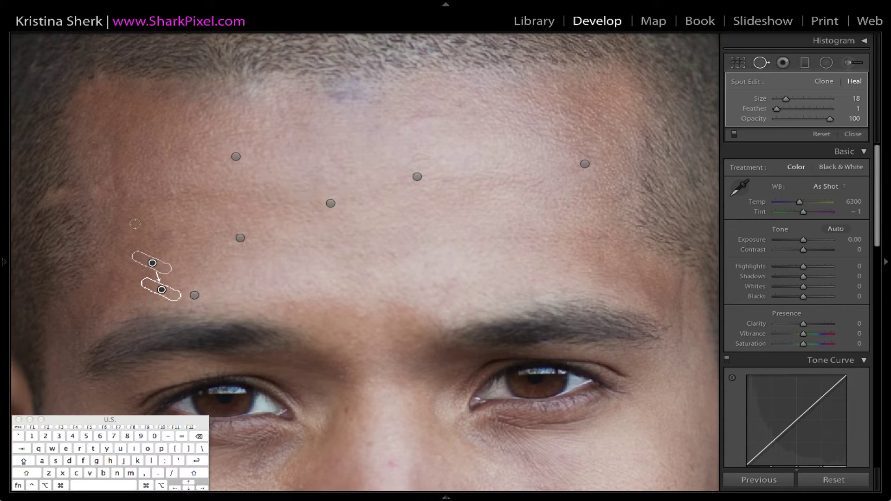
mouse_move(166, 236)
mouse_down()
mouse_move(170, 193)
mouse_move(235, 203)
mouse_up()
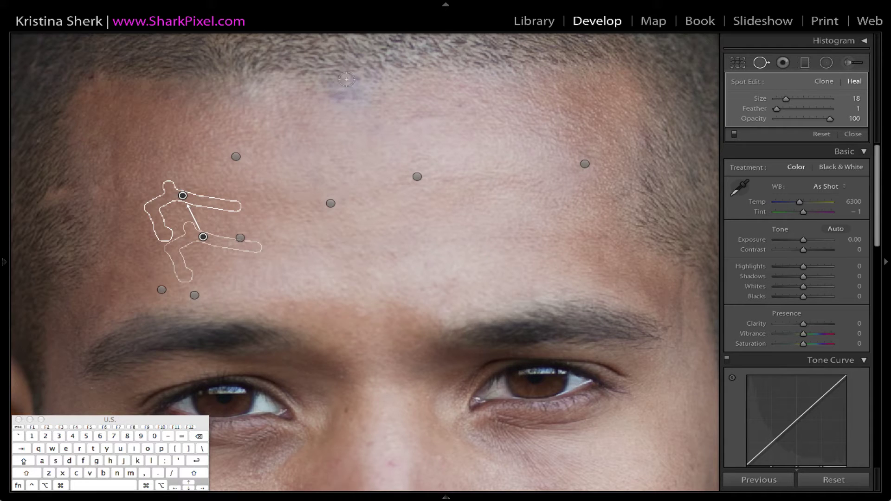
Heal the bluish patch at the hairline, the upper forehead and the left temple with the brush size set to 25.
key(bracketright)
mouse_move(349, 79)
mouse_down()
mouse_move(345, 90)
mouse_move(357, 93)
mouse_move(328, 76)
mouse_move(361, 79)
mouse_move(346, 89)
mouse_move(354, 88)
mouse_move(333, 72)
mouse_up()
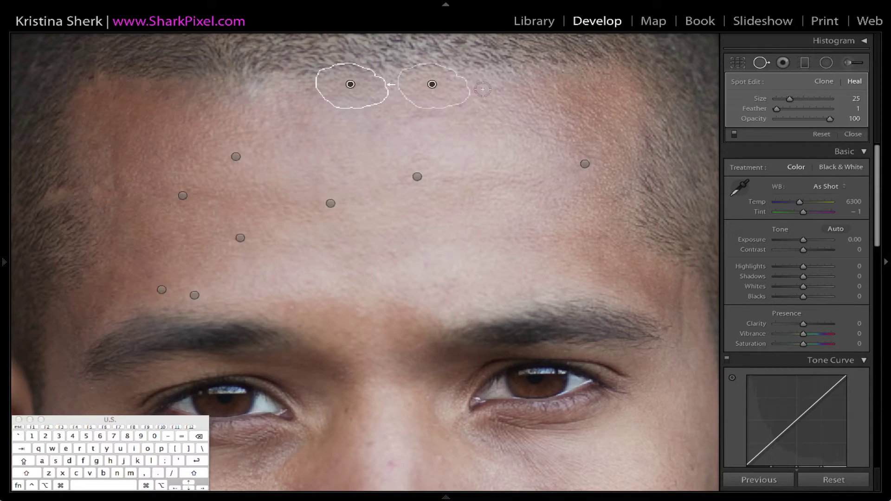
mouse_move(463, 122)
mouse_down()
mouse_move(478, 116)
mouse_move(402, 118)
mouse_up()
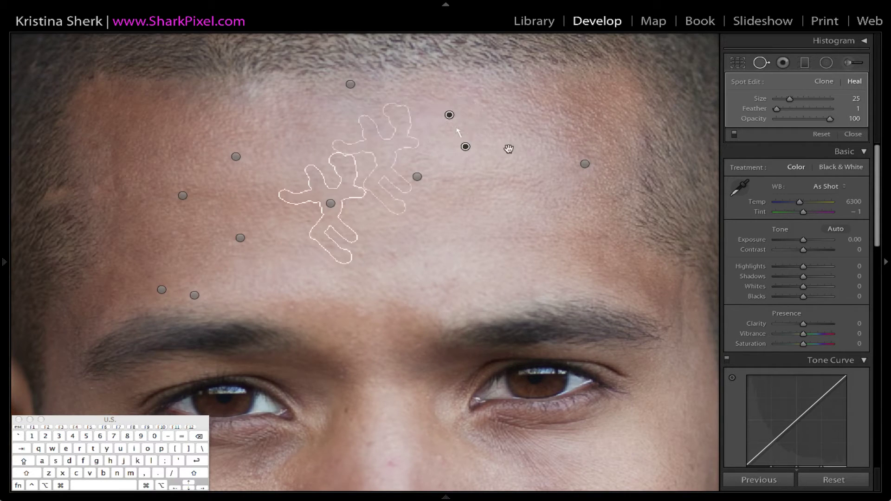
drag(115, 181, 114, 238)
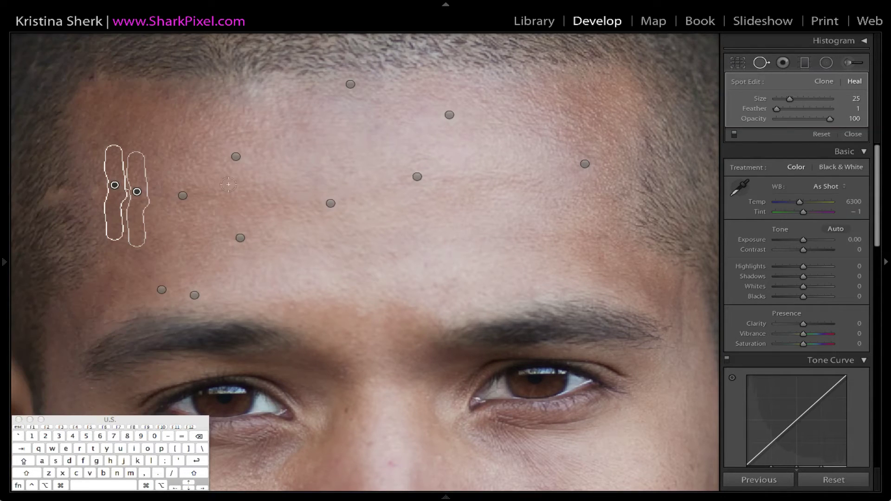
Heal the right temple beside the eyebrow, the nose bridge and the right cheek with the brush size set to 18.
key(bracketleft)
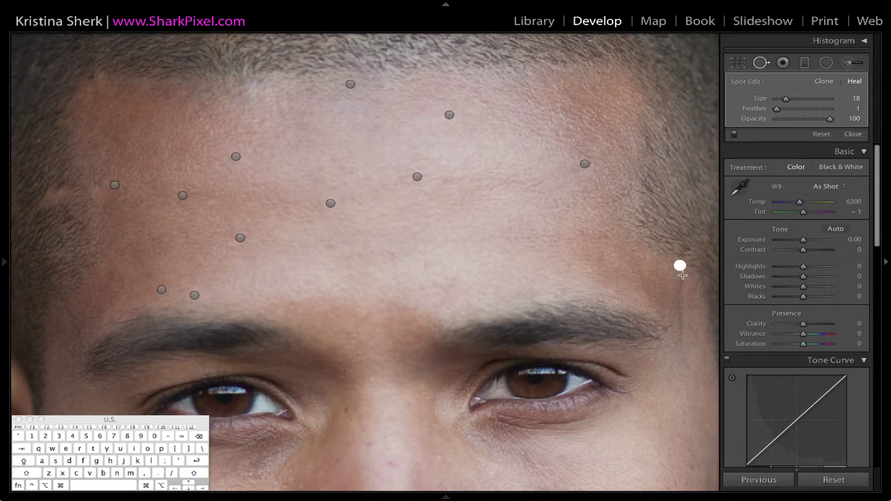
mouse_move(680, 264)
mouse_down()
mouse_move(678, 338)
mouse_move(659, 428)
mouse_up()
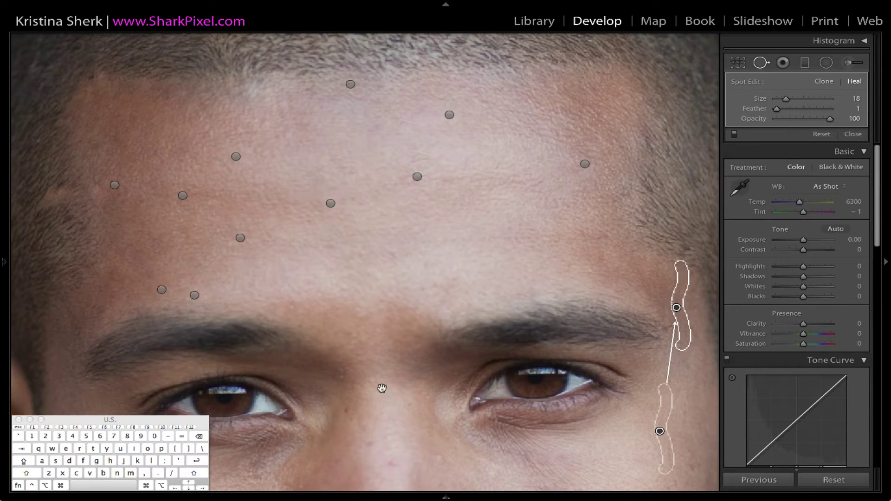
drag(388, 357, 376, 207)
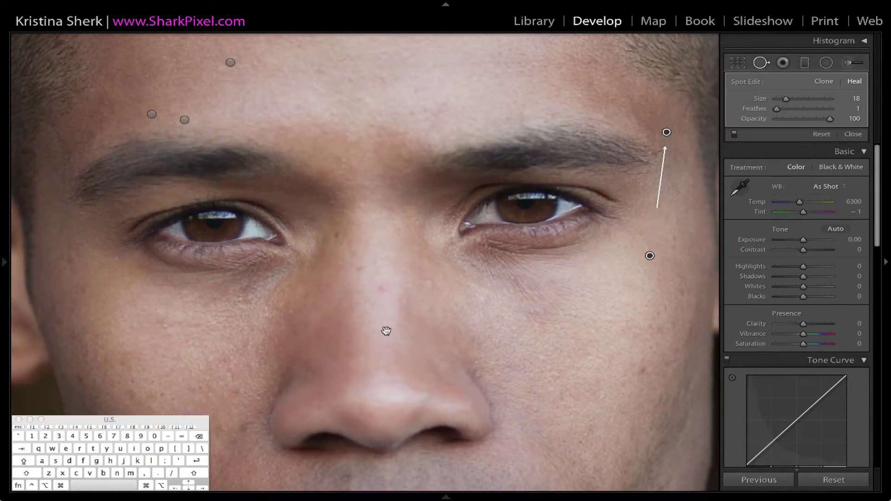
drag(386, 330, 378, 221)
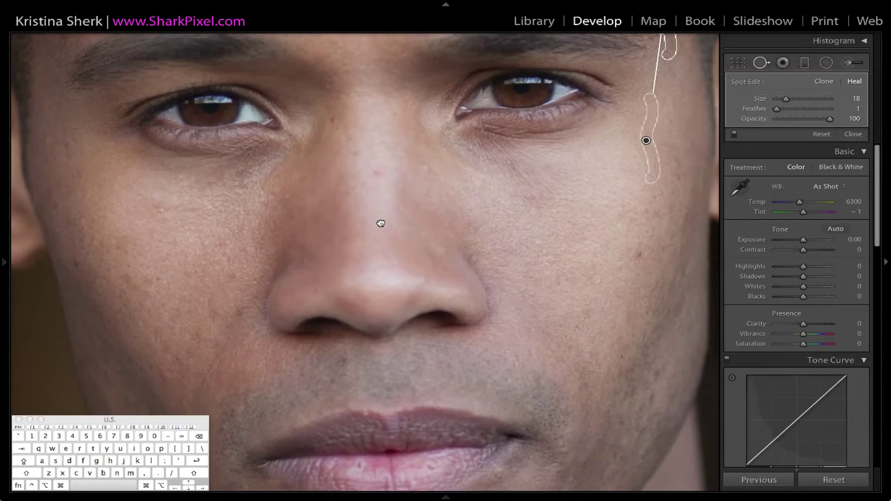
mouse_move(370, 160)
mouse_down()
mouse_move(352, 139)
mouse_move(364, 134)
mouse_up()
mouse_move(632, 245)
mouse_down()
mouse_move(652, 209)
mouse_move(670, 217)
mouse_up()
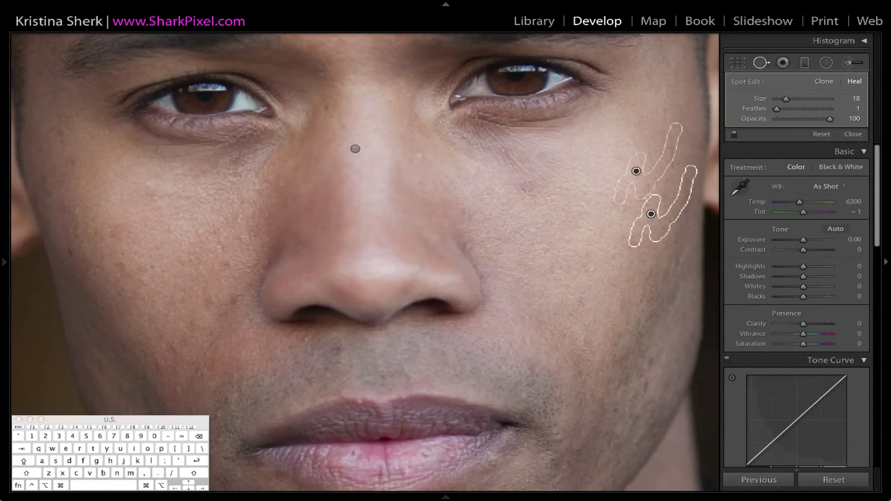
Heal the blemishes on the left cheek and the two spots below the lower lip.
mouse_move(226, 262)
mouse_down()
mouse_move(207, 302)
mouse_move(225, 309)
mouse_move(193, 327)
mouse_up()
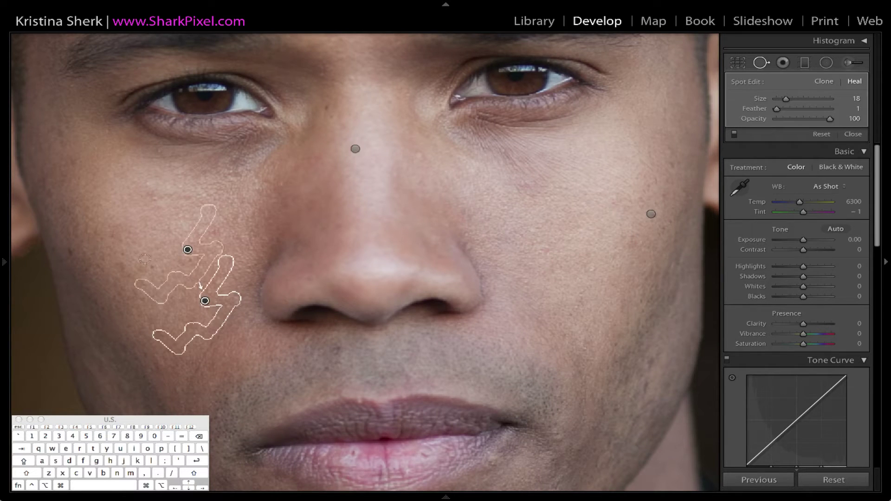
mouse_move(111, 272)
mouse_down()
mouse_move(156, 265)
mouse_move(121, 271)
mouse_move(124, 283)
mouse_move(138, 275)
mouse_move(117, 265)
mouse_up()
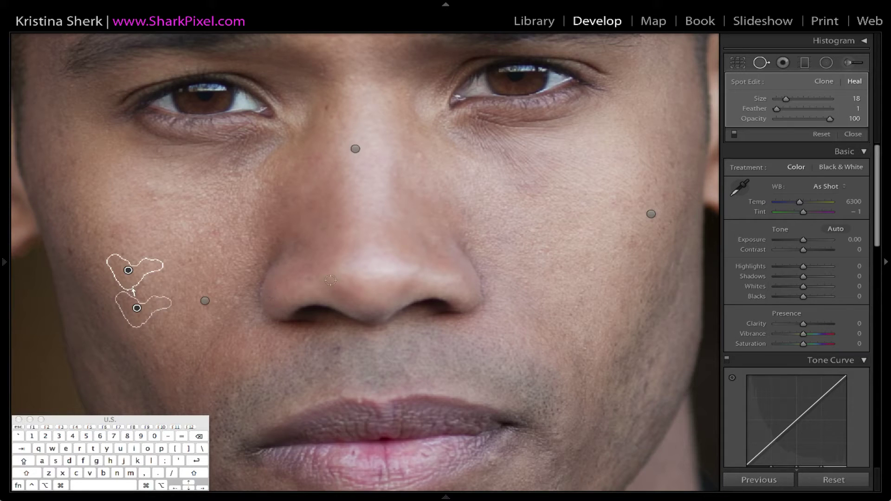
drag(157, 197, 191, 198)
drag(562, 344, 548, 204)
click(344, 397)
click(471, 395)
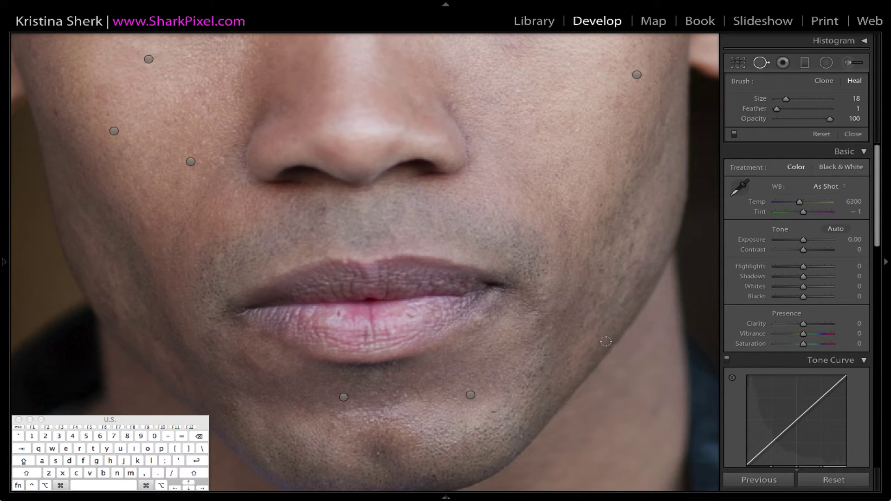
Hide the heal pins and compare the whole portrait before and after the healing.
key(z)
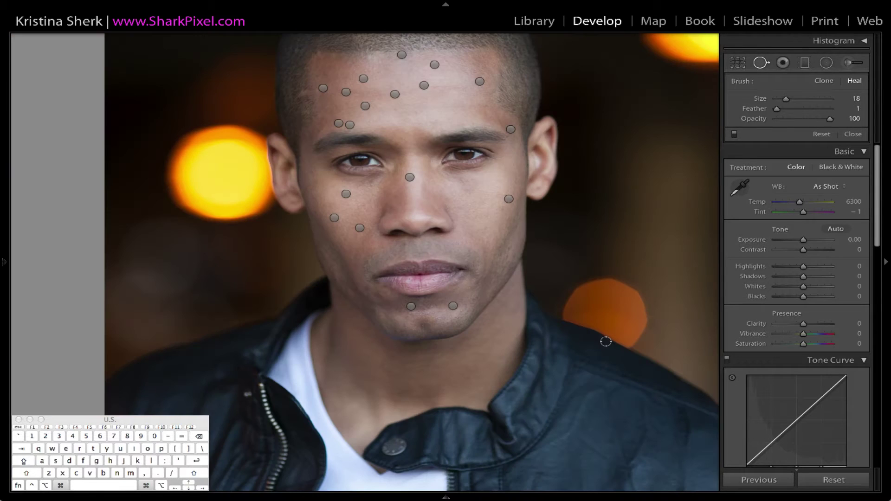
key(ctrl+minus)
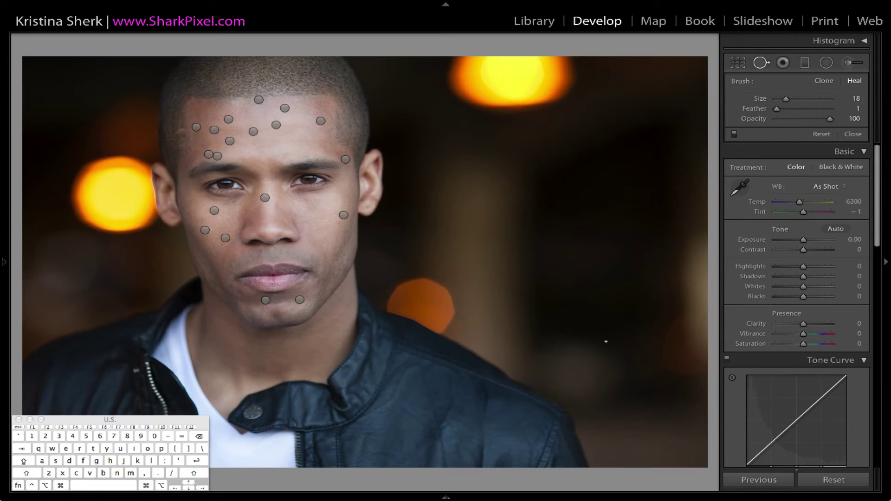
key(h)
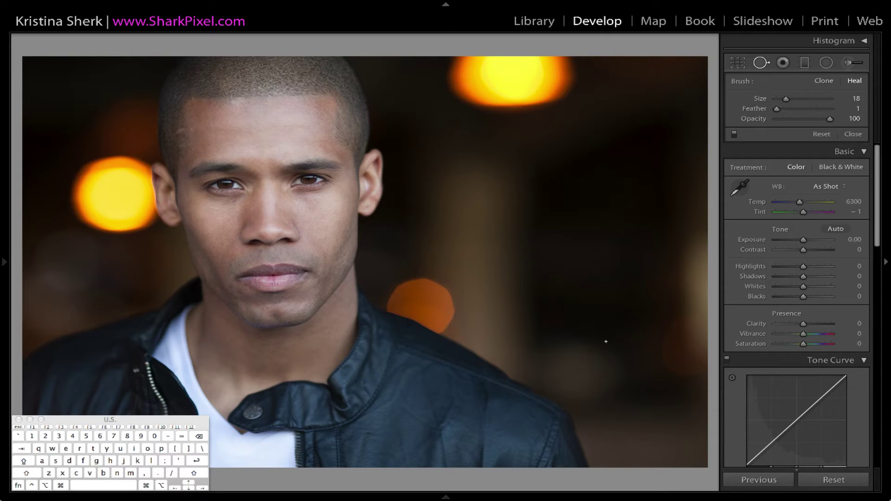
key(backslash)
key(backslash)
key(backslash)
key(backslash)
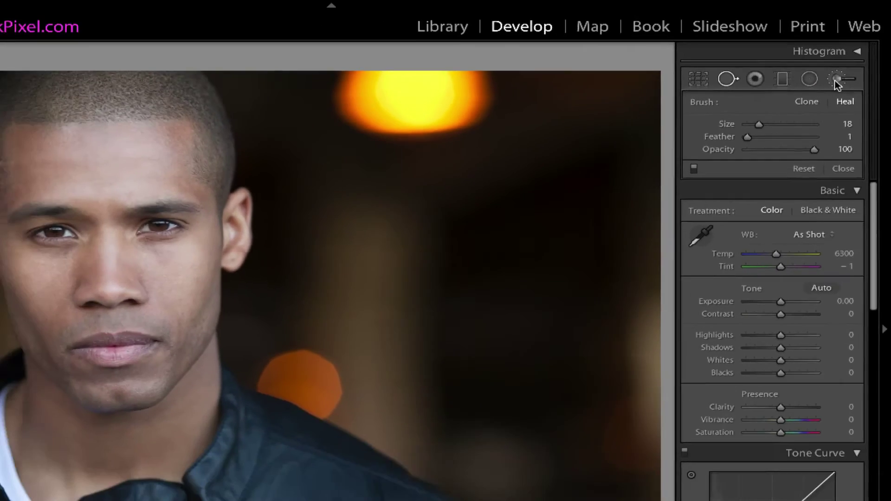
Set up the Adjustment Brush with the Skin- High Dark preset and a flow of 66.
click(817, 110)
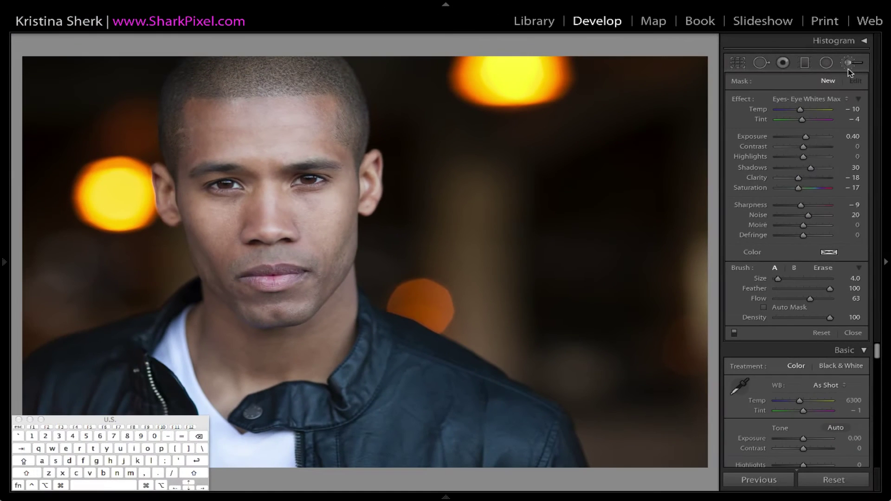
click(820, 99)
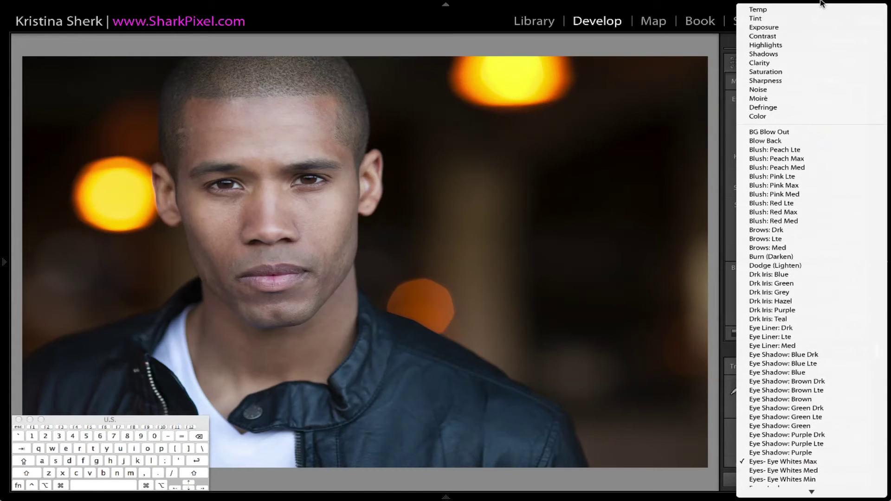
mouse_move(824, 491)
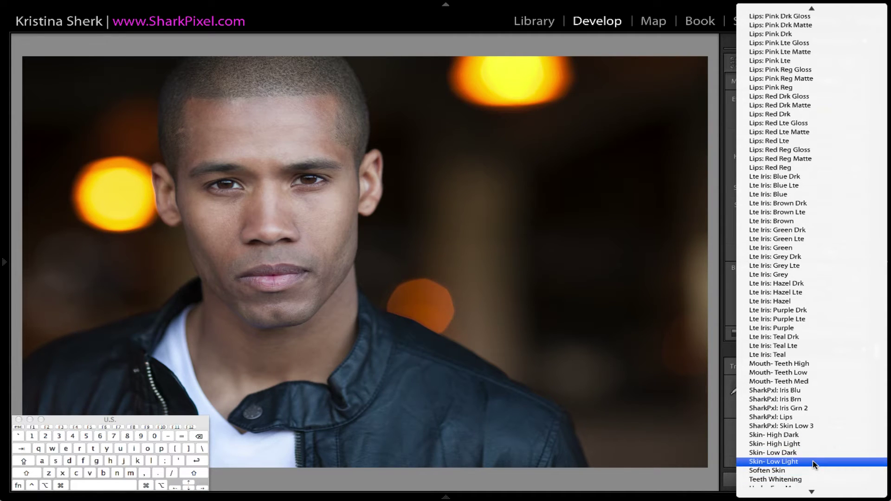
click(789, 436)
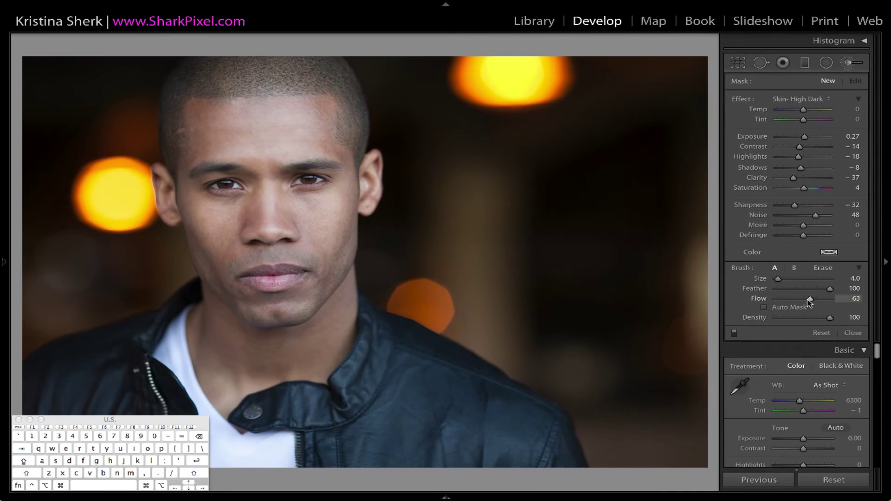
drag(808, 301, 812, 300)
Paint the skin softening over the forehead with brush size 8.0, checking the first strokes with the mask overlay.
key(super+equal)
click(251, 202)
mouse_move(250, 199)
mouse_down()
mouse_move(377, 253)
mouse_move(374, 371)
mouse_move(459, 248)
mouse_move(455, 212)
mouse_up()
key(bracketright)
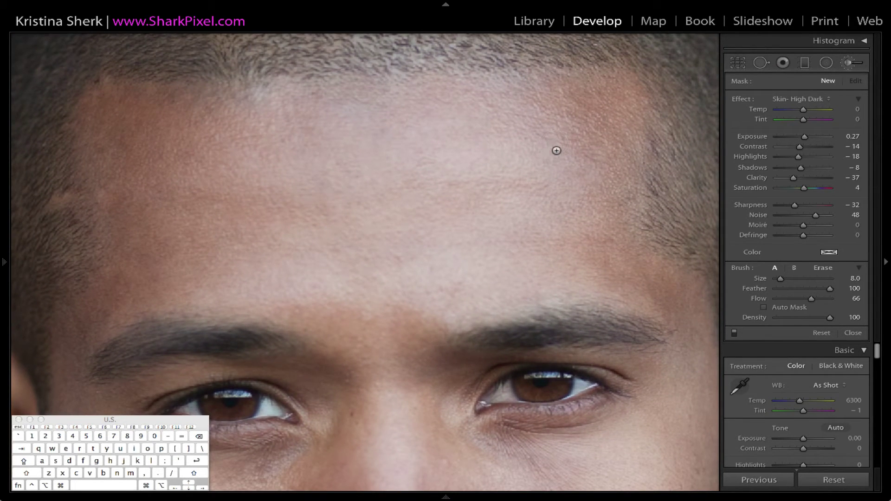
key(o)
mouse_move(578, 101)
mouse_down()
mouse_move(599, 106)
mouse_move(587, 148)
mouse_move(560, 119)
mouse_move(578, 128)
mouse_move(562, 93)
mouse_move(624, 153)
mouse_move(613, 211)
mouse_move(596, 199)
mouse_move(576, 137)
mouse_move(539, 157)
mouse_move(529, 126)
mouse_move(511, 123)
mouse_move(501, 80)
mouse_up()
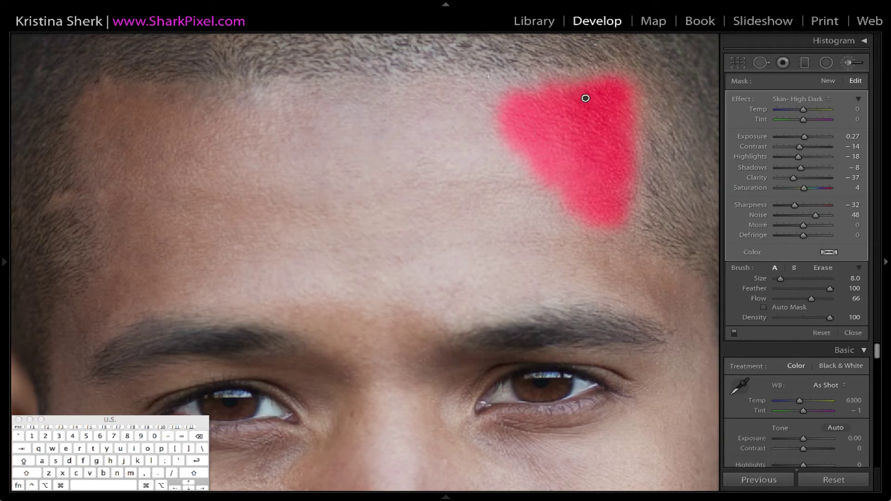
key(o)
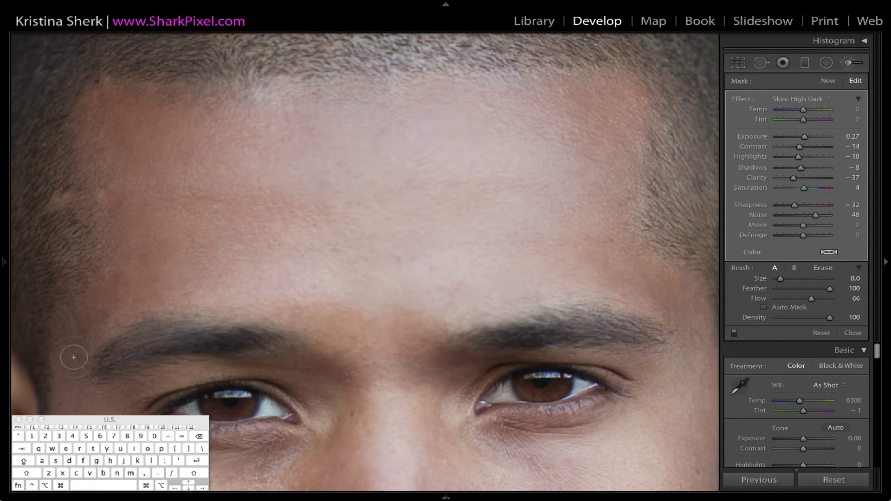
Continue the skin softening over the nose, cheeks and chin with brush size 10.0 and close the Adjustment Brush.
drag(387, 404, 370, 211)
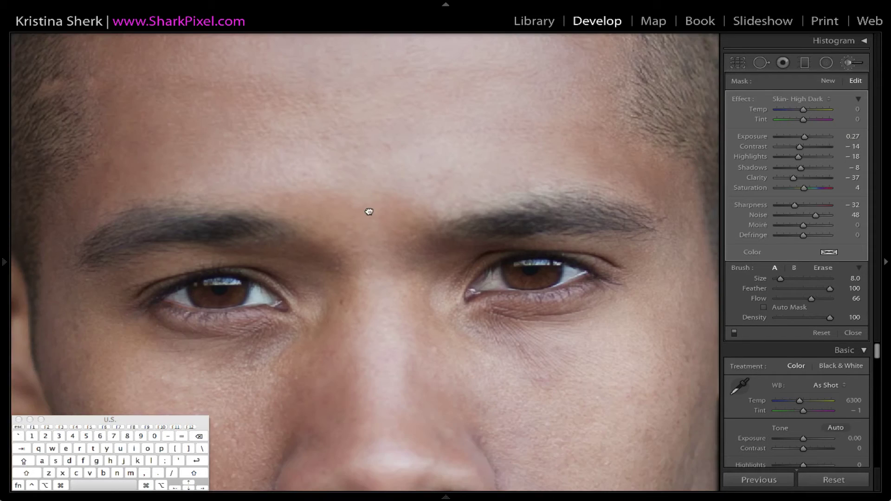
key(bracketright)
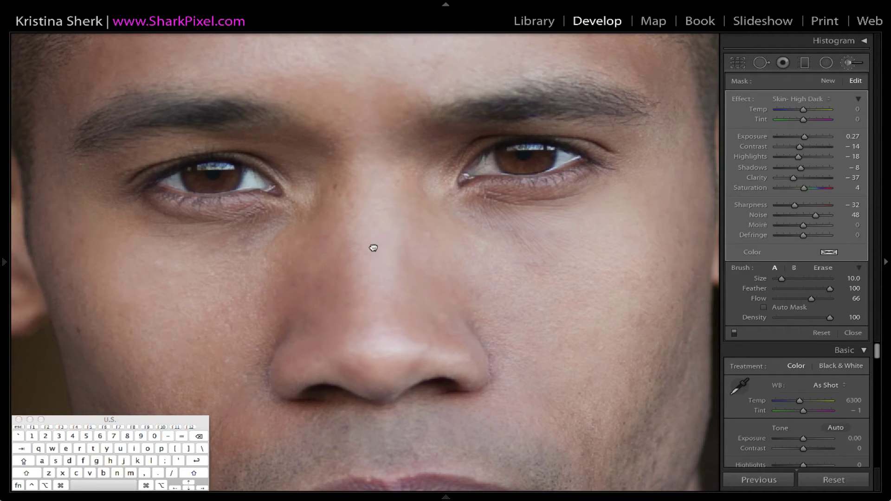
drag(372, 247, 372, 244)
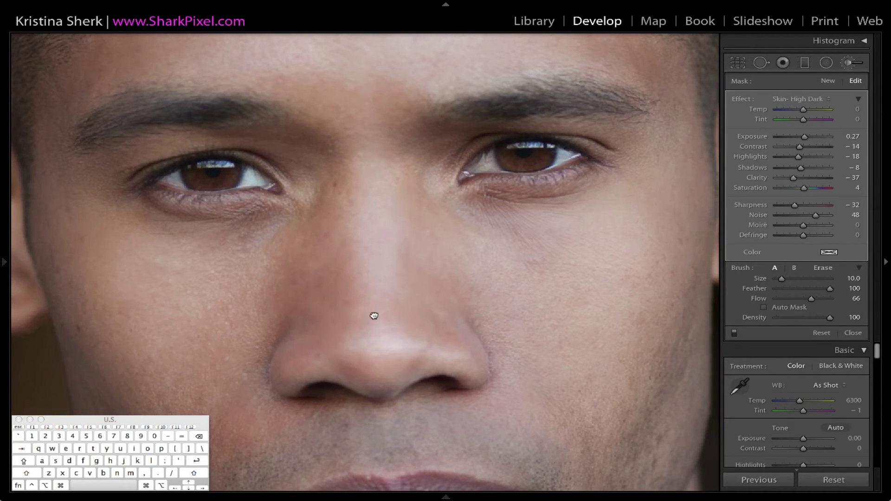
scroll(374, 316, down, 5)
scroll(378, 223, down, 3)
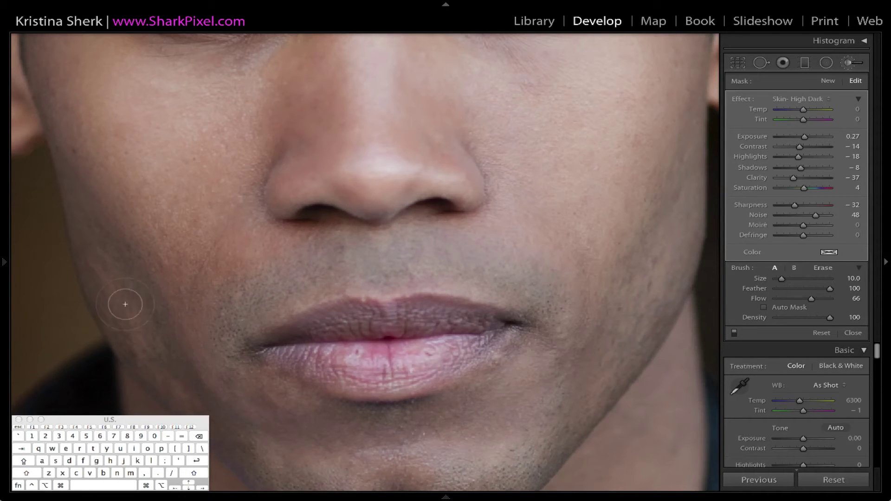
scroll(444, 281, down, 1)
scroll(444, 280, down, 5)
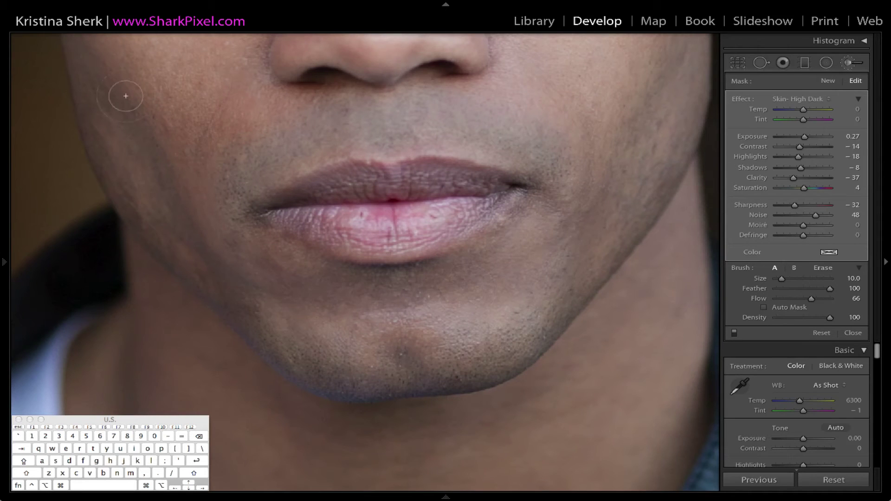
key(k)
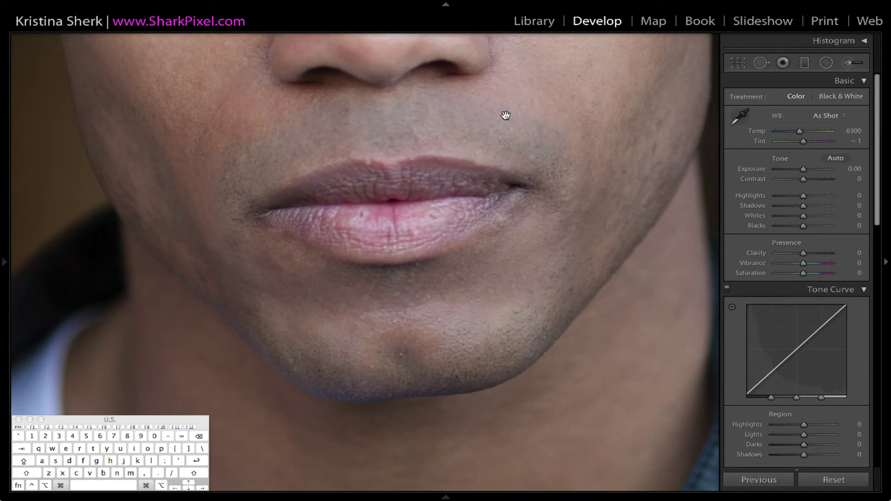
click(506, 115)
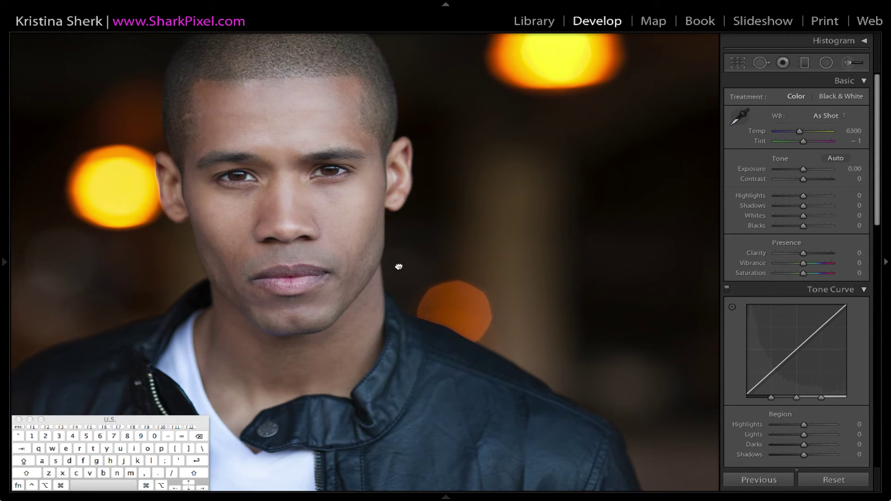
Lighten the skin under both eyes with a new Adjustment Brush using the Under Eye - Med preset and a flow of 51.
key(z)
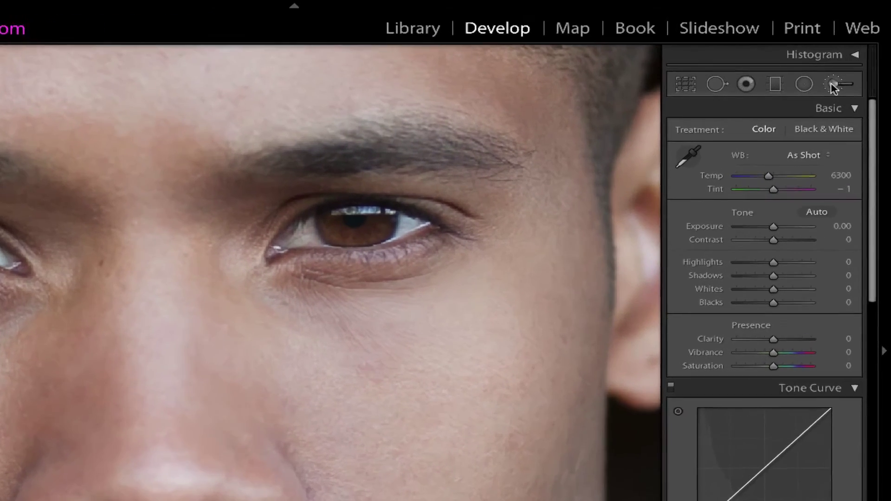
click(831, 82)
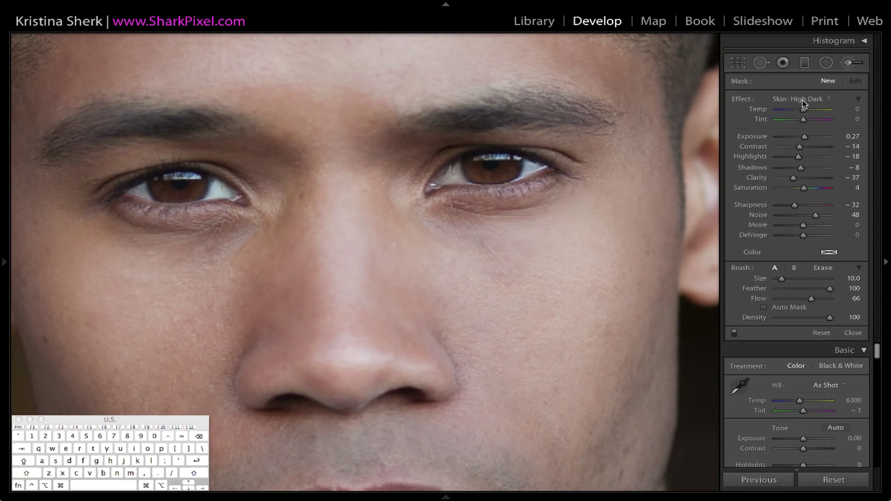
click(804, 103)
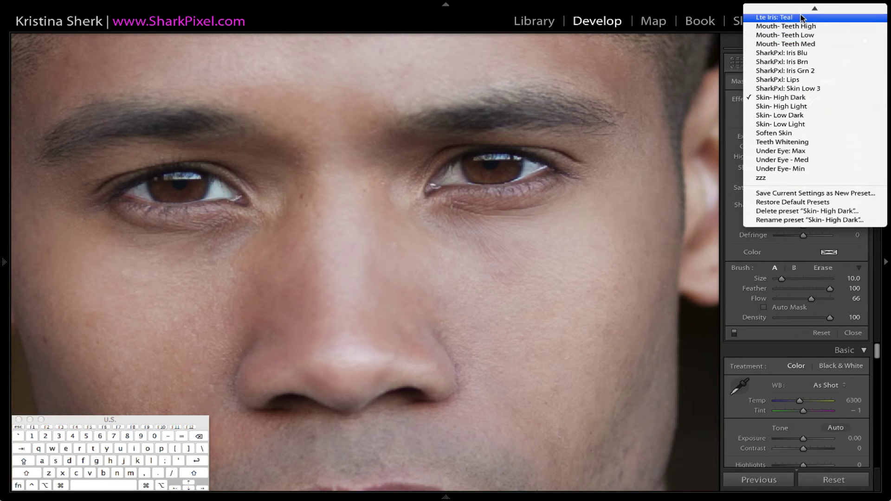
click(795, 162)
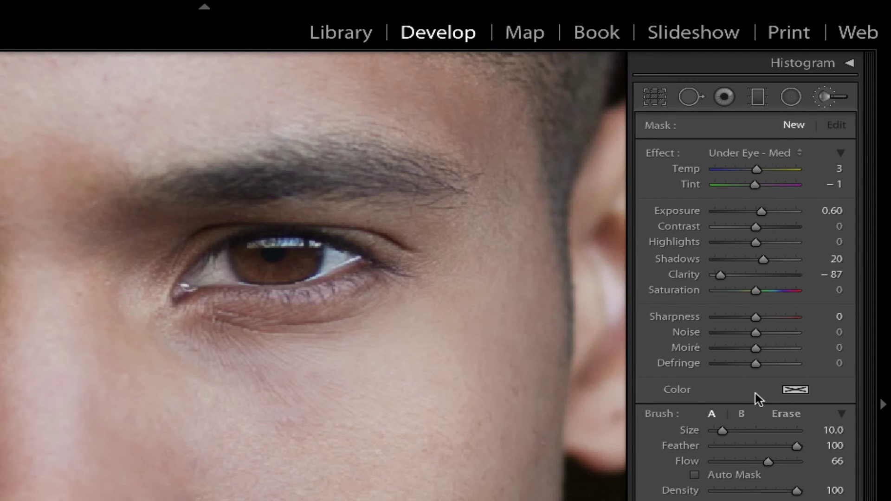
drag(769, 460, 752, 455)
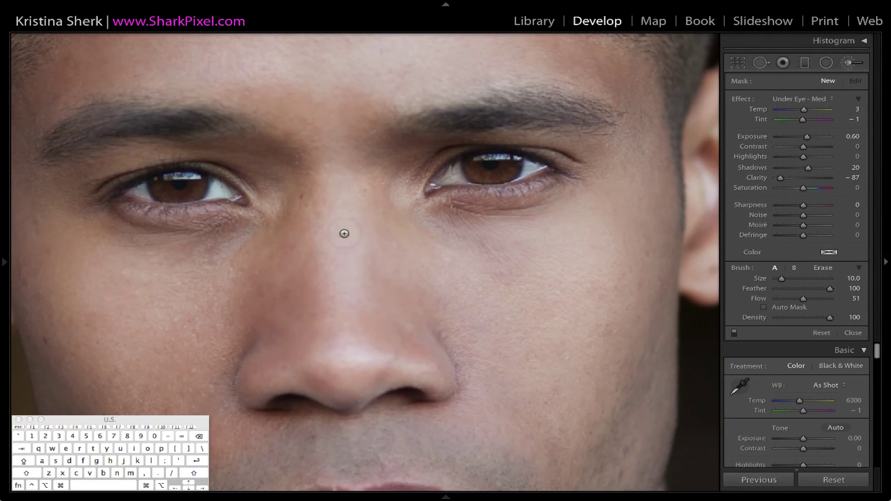
drag(232, 219, 121, 218)
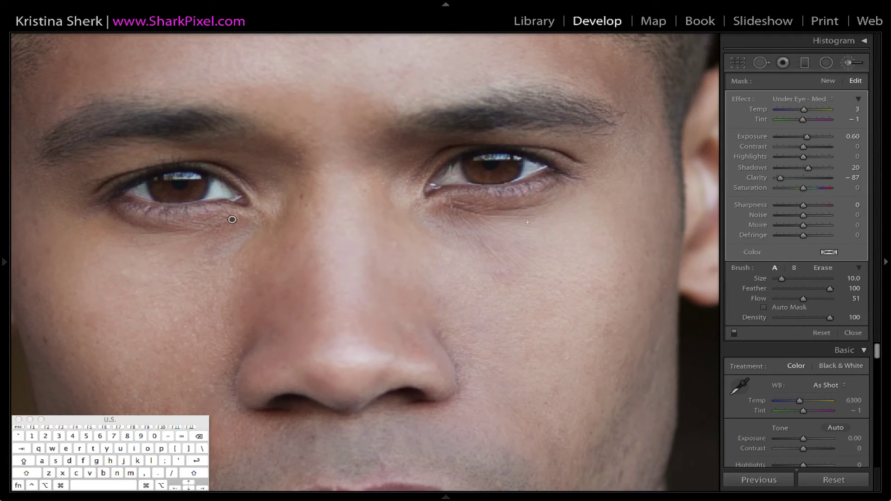
Start a new brush adjustment with a flow of 36 and the Eyes- Eye Whites Max preset.
drag(804, 298, 795, 298)
click(829, 81)
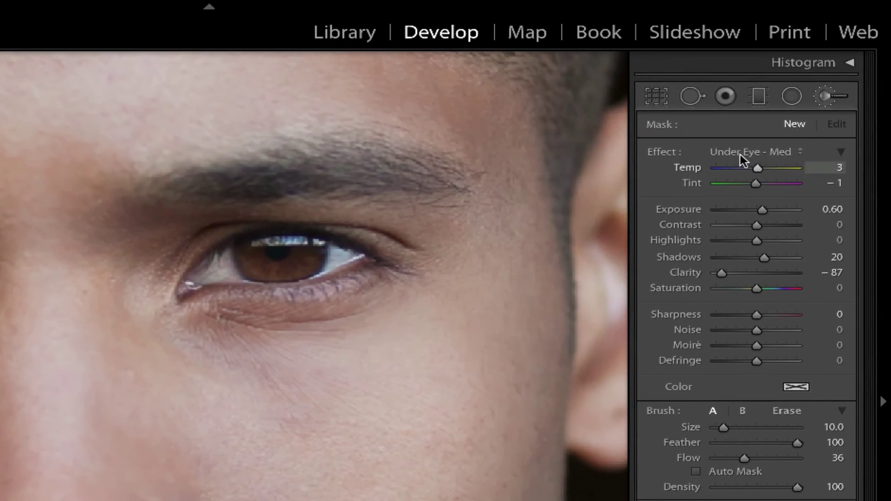
click(792, 100)
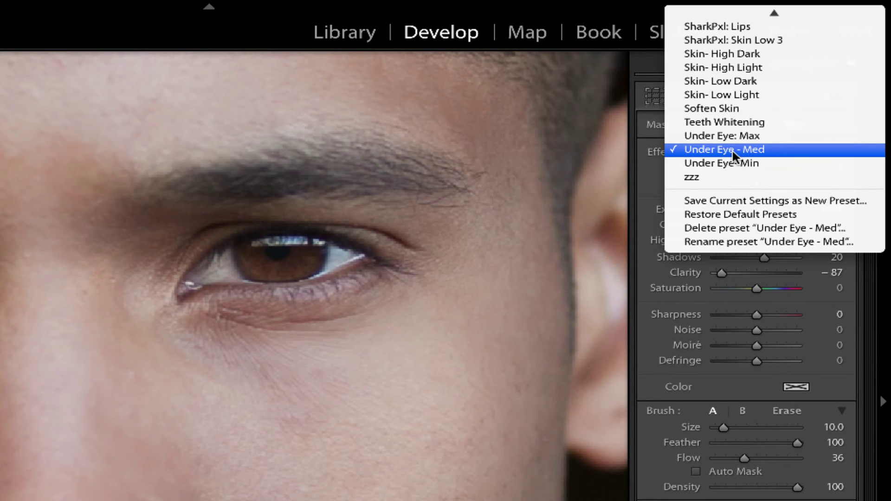
mouse_move(731, 10)
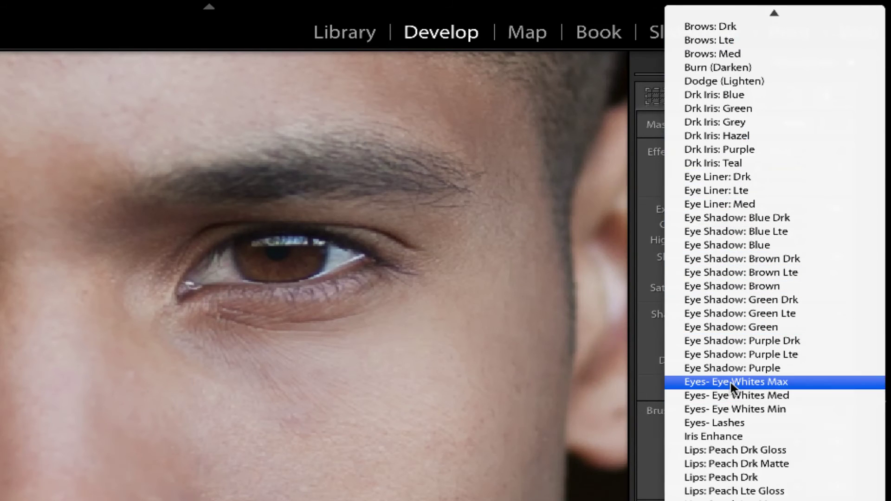
click(731, 381)
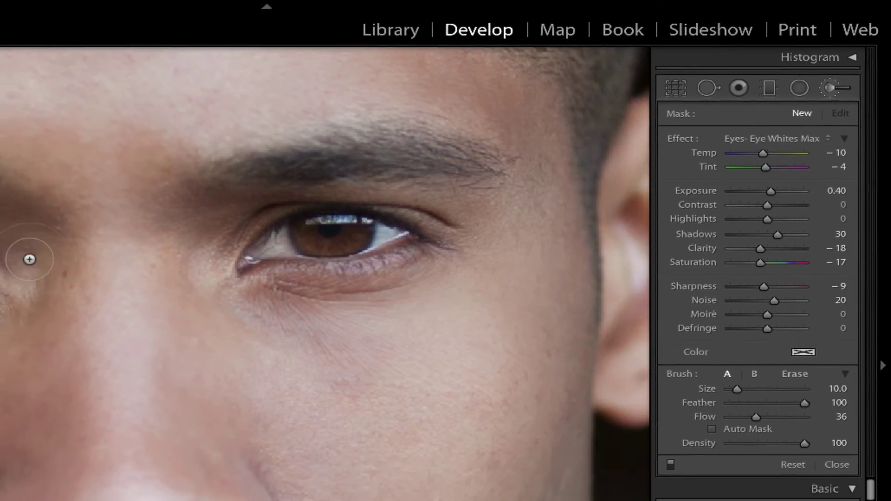
Reduce the brush size to 1.0 and paint over the whites of the eyes.
key(bracketleft)
key(bracketleft)
key(bracketleft)
key(bracketleft)
key(bracketleft)
key(bracketleft)
key(bracketleft)
key(bracketleft)
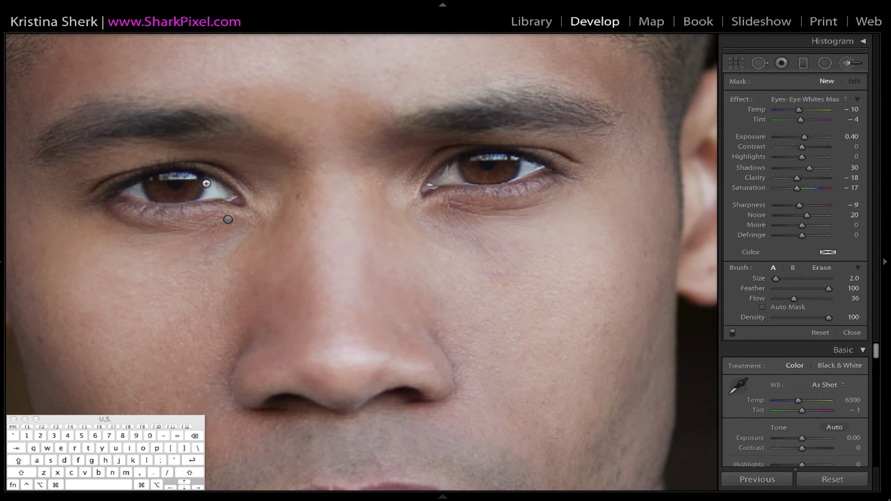
key(bracketleft)
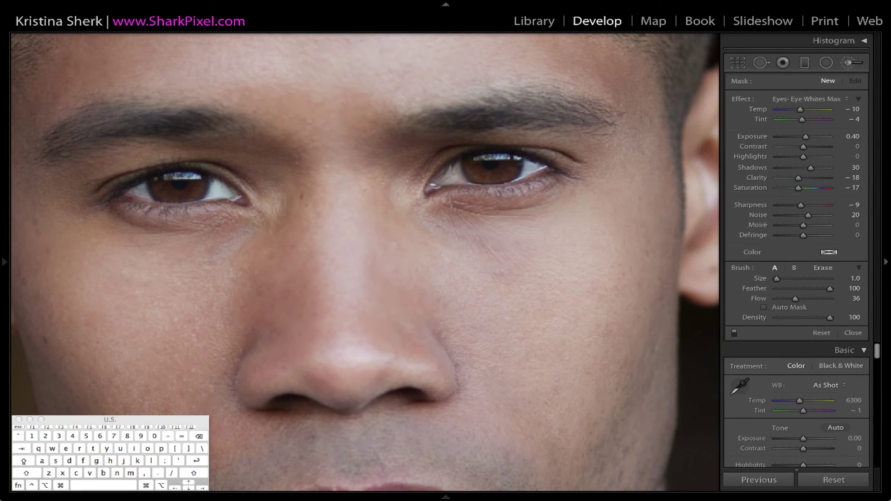
drag(132, 191, 129, 193)
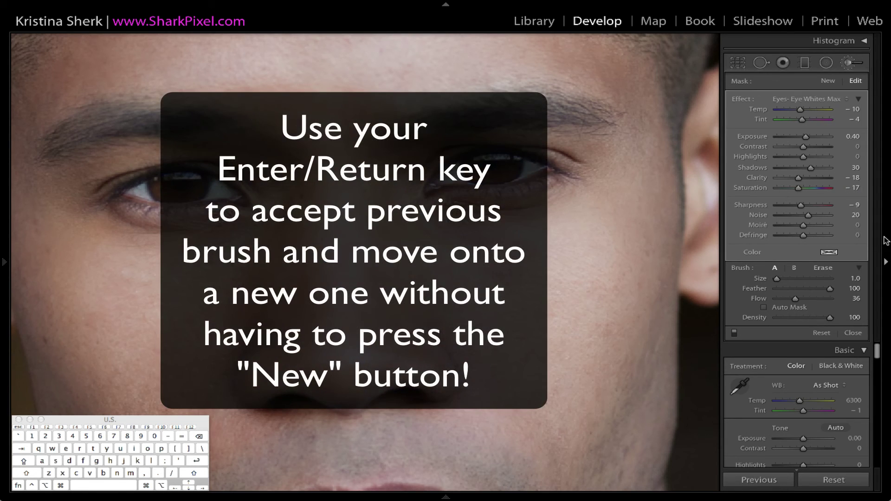
Start a new brush adjustment with the SharkPxl: Iris Brn preset and paint over the irises with brush size 4.0.
key(Return)
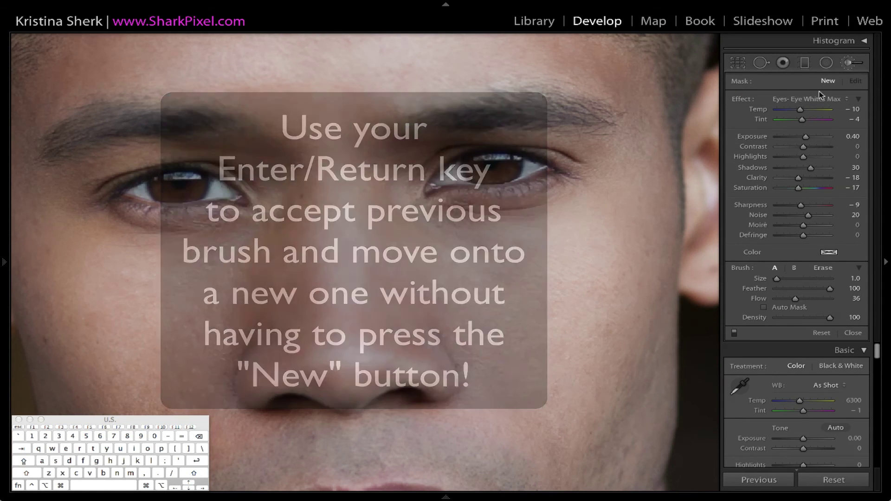
click(807, 102)
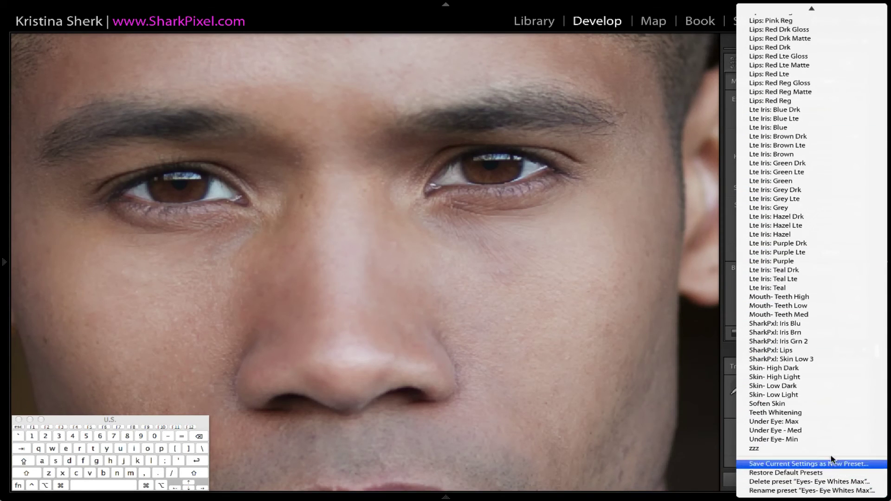
click(822, 332)
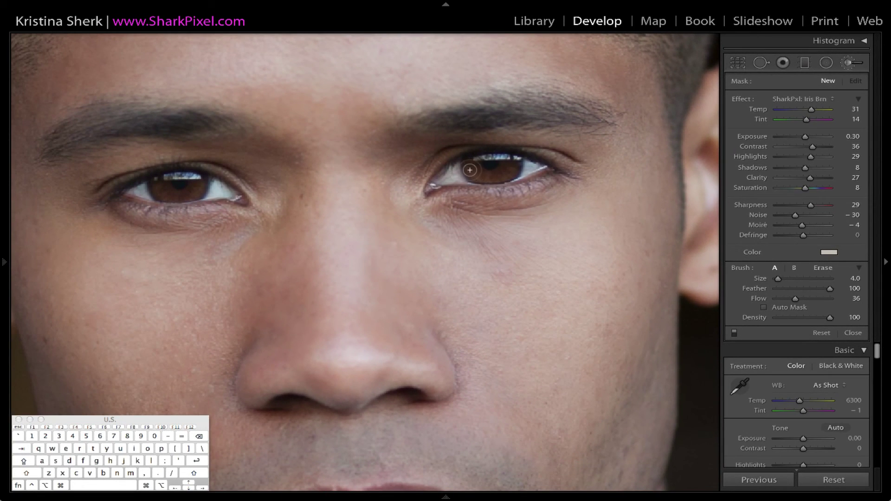
mouse_move(470, 162)
mouse_down()
mouse_move(502, 176)
mouse_move(511, 152)
mouse_move(514, 161)
mouse_move(505, 174)
mouse_move(469, 157)
mouse_up()
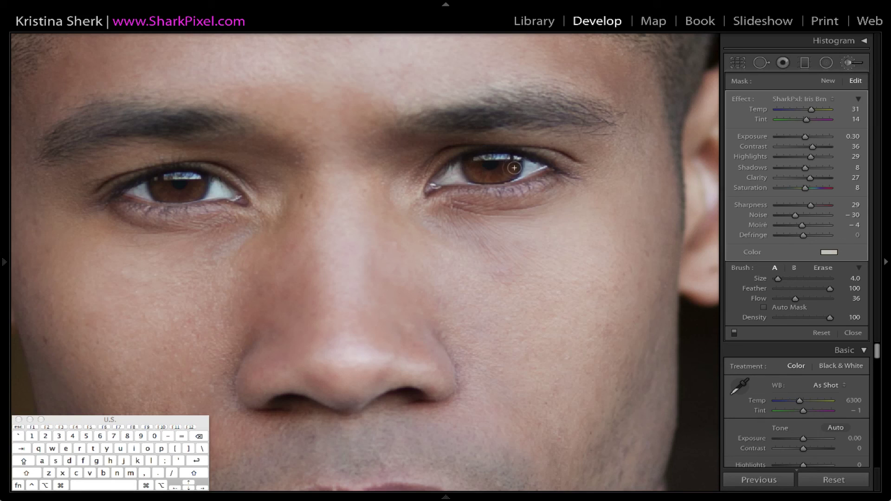
Check the coverage of the iris adjustment with the edit pins and mask overlay, and close the Adjustment Brush.
key(h)
key(h)
key(o)
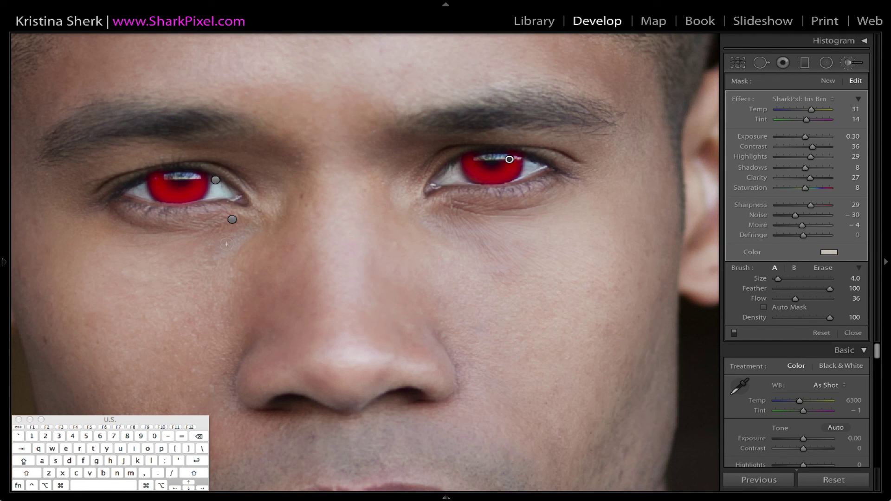
key(o)
key(k)
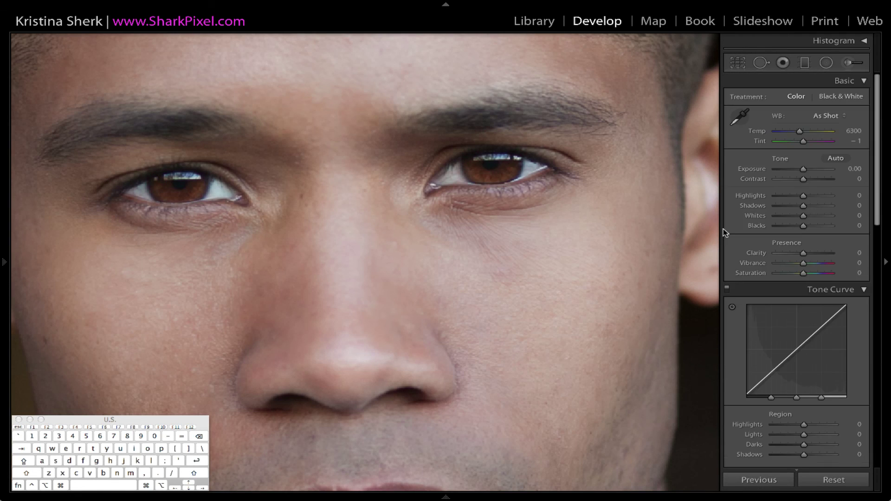
Compare the whole portrait before and after the retouching several times, ending on the edited version.
key(super+minus)
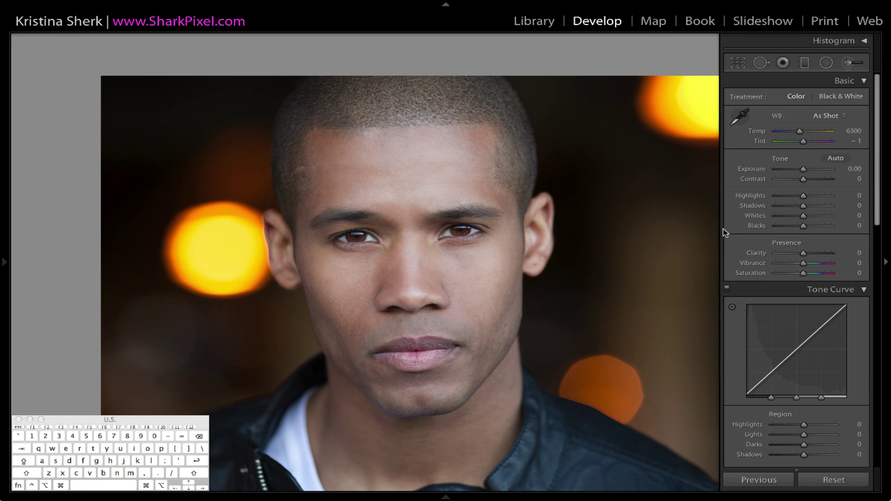
key(backslash)
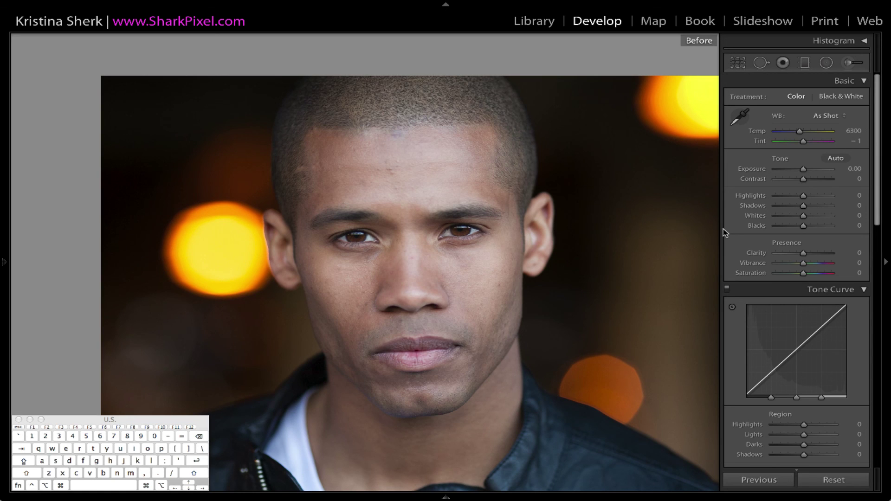
key(backslash)
key(backslash)
key(backslash)
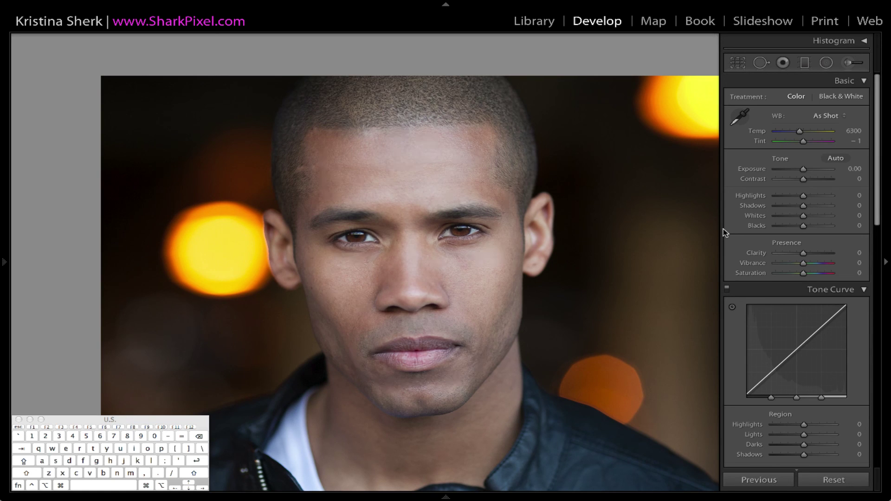
key(backslash)
key(backslash)
key(backslash)
key(backslash)
key(backslash)
key(backslash)
key(backslash)
key(backslash)
key(backslash)
key(backslash)
key(backslash)
key(backslash)
key(backslash)
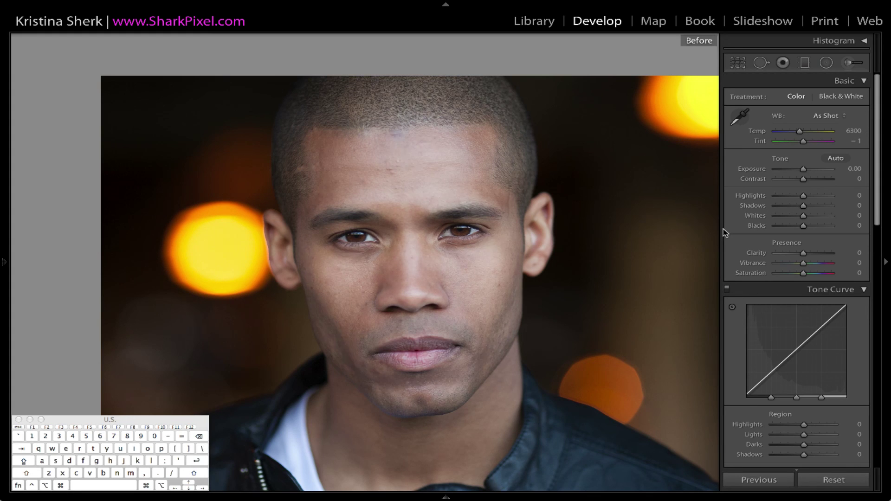
key(backslash)
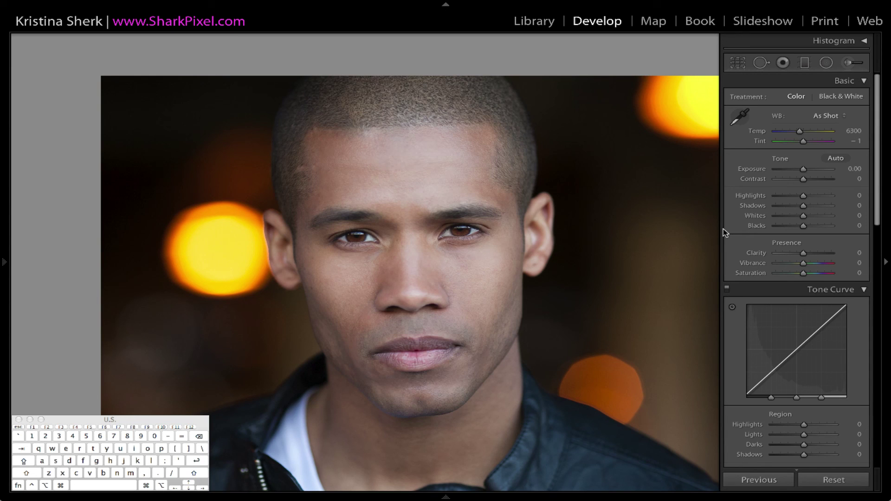